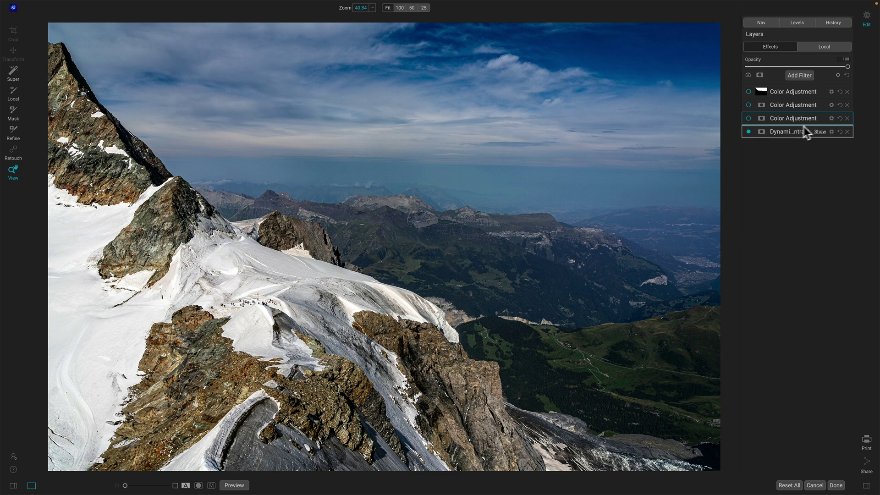
# Step: Switch on the lowest Color Adjustment filter, comparing it off and on at 100% on the rocky ridge
pyautogui.click(821, 119)
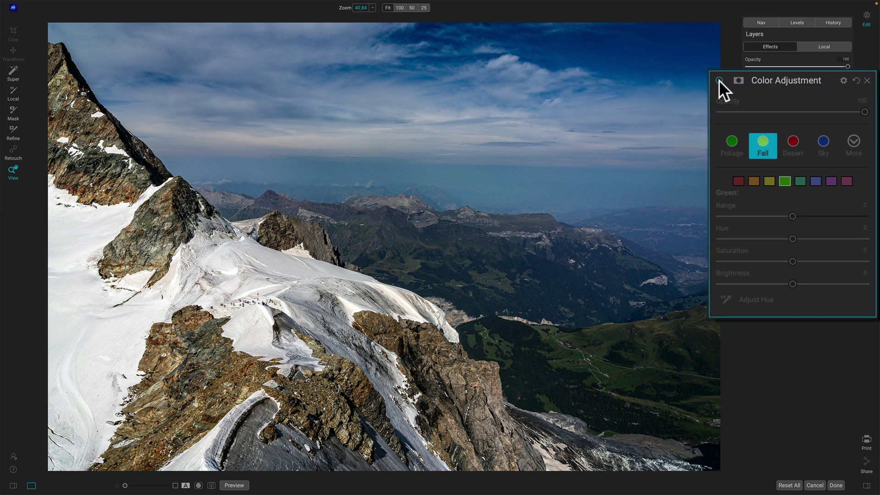
pyautogui.click(718, 80)
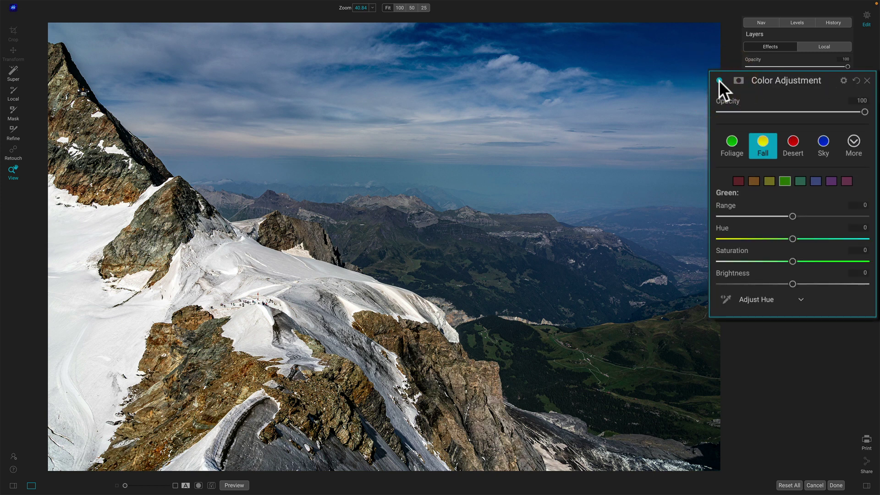
pyautogui.click(718, 79)
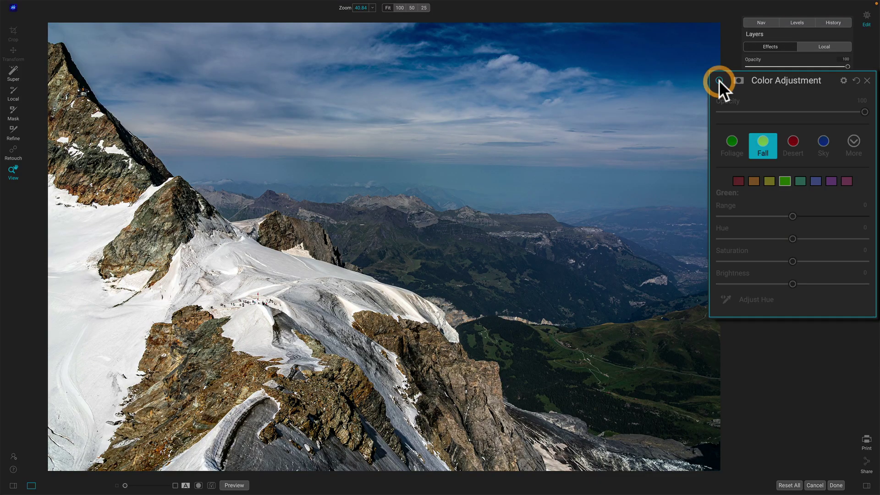
pyautogui.click(718, 80)
pyautogui.click(202, 345)
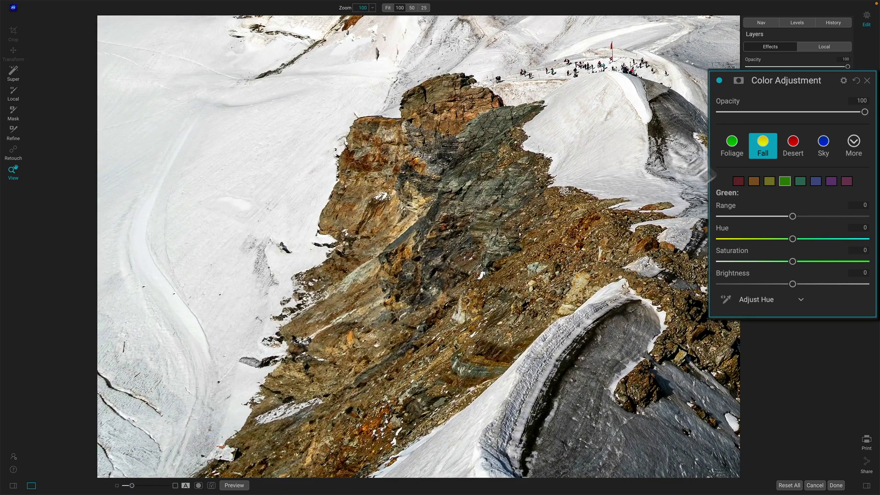
pyautogui.click(719, 79)
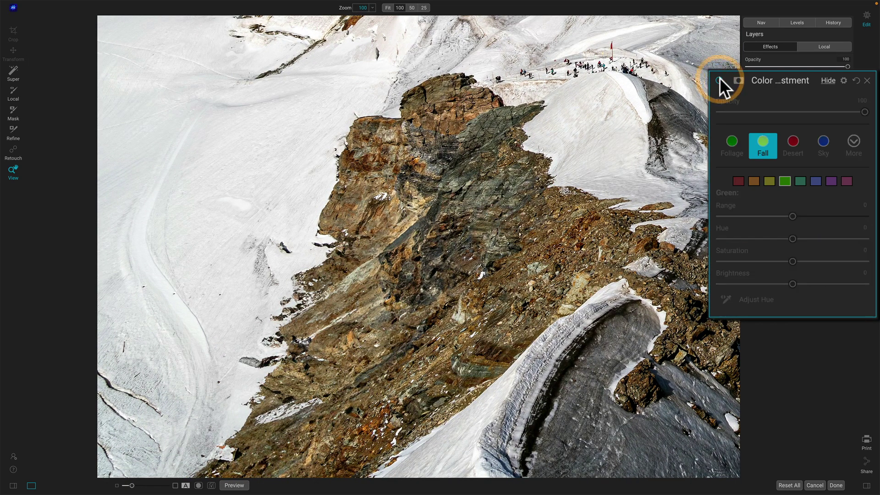
pyautogui.click(719, 80)
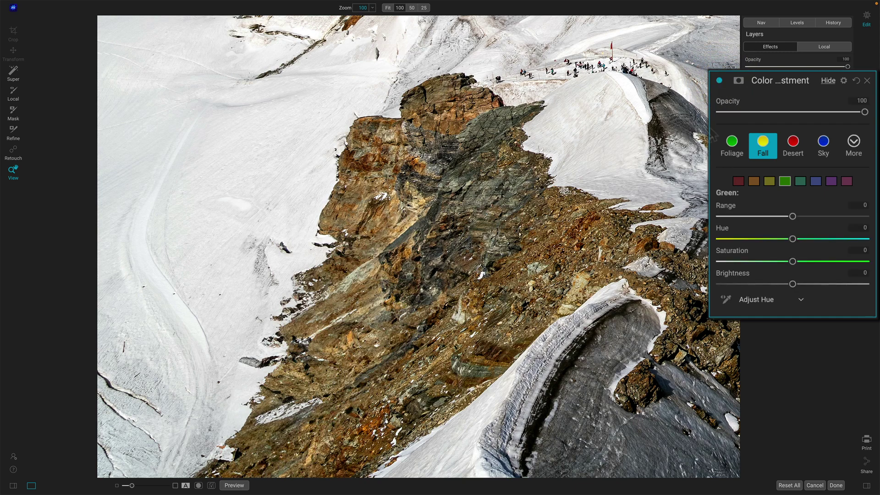
pyautogui.click(622, 158)
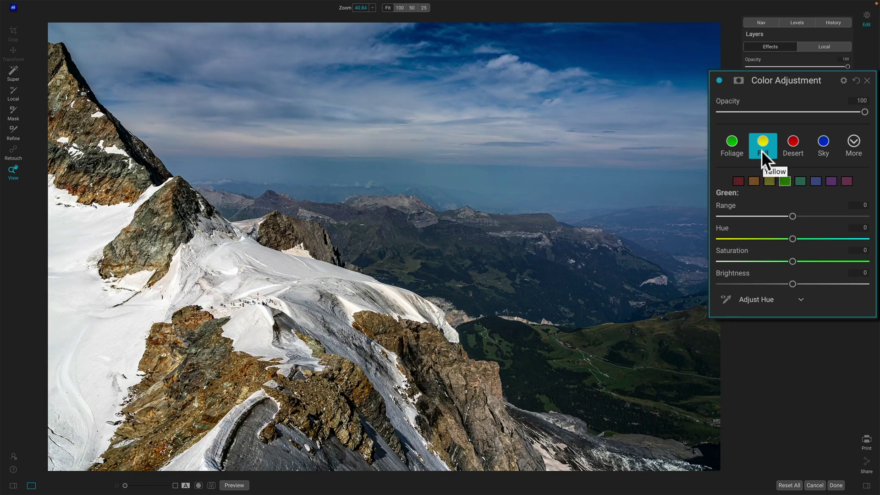
# Step: Apply the Fall preset, shift the Yellow hue to -10, and select the Orange channel
pyautogui.click(769, 181)
pyautogui.moveTo(792, 239); pyautogui.dragTo(776, 239)
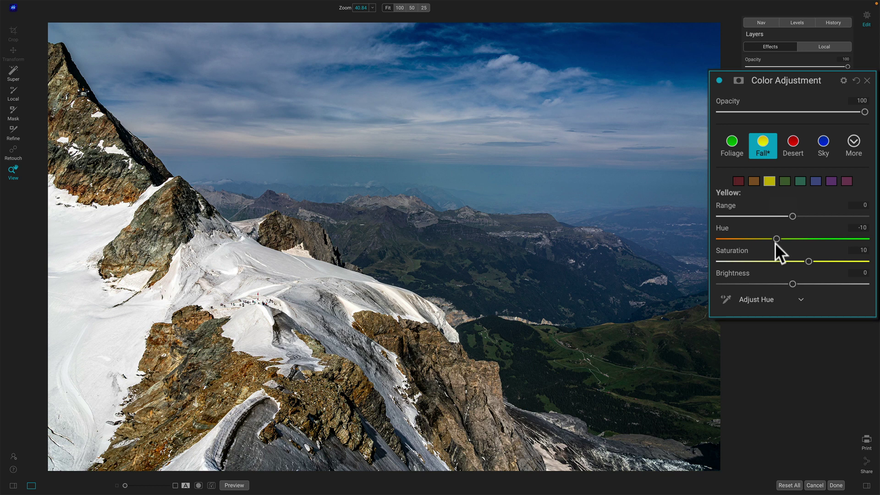
pyautogui.click(753, 181)
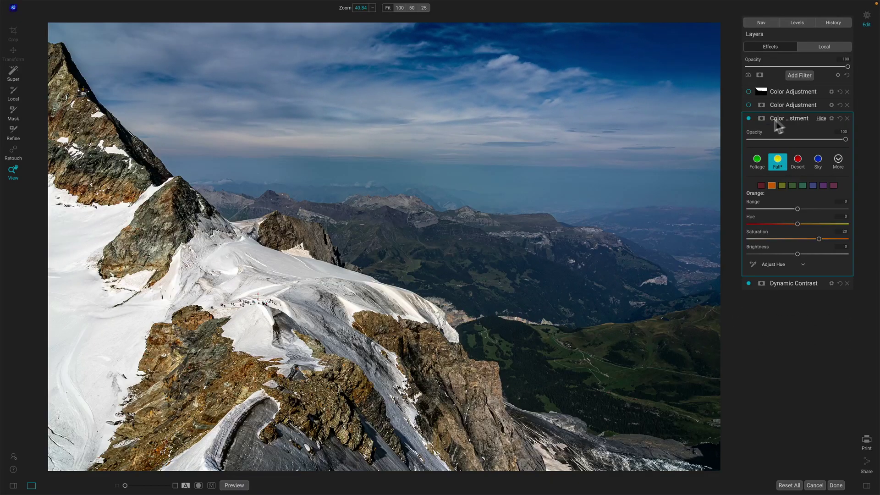
# Step: Switch on the middle Foliage-preset Color Adjustment filter in place of the lowest one's controls
pyautogui.click(818, 118)
pyautogui.click(823, 106)
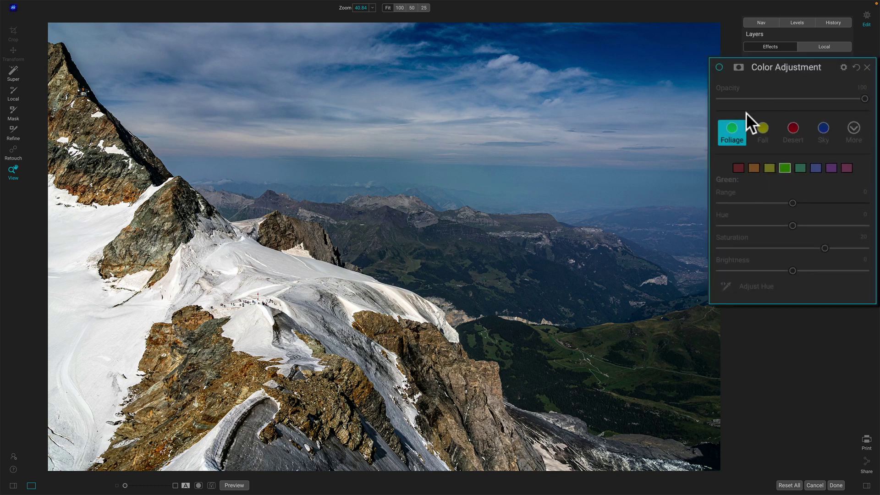
pyautogui.click(718, 66)
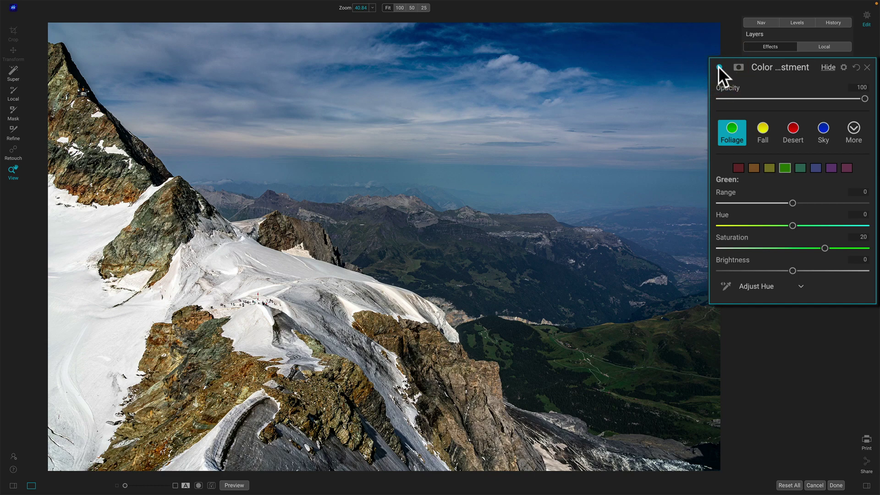
pyautogui.click(719, 66)
pyautogui.click(719, 66)
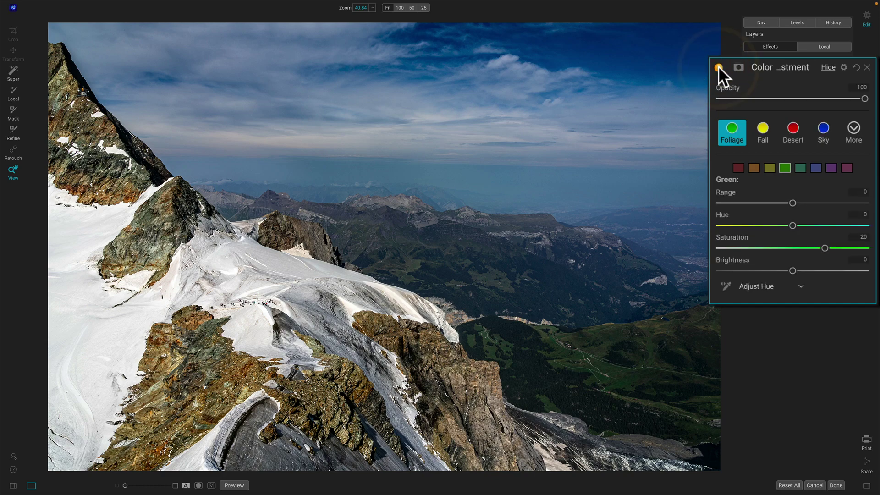
# Step: Compare the Foliage filter off and on at 100% on the green valley and snowy ridge
pyautogui.click(589, 354)
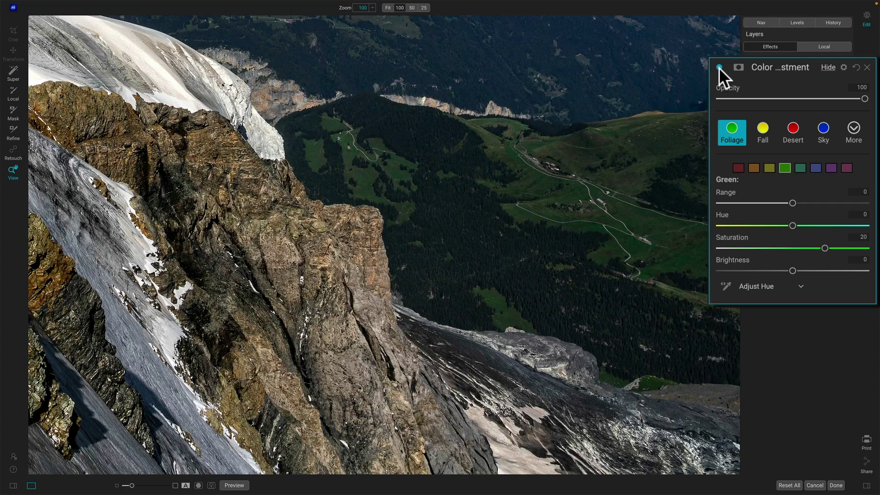
pyautogui.click(718, 67)
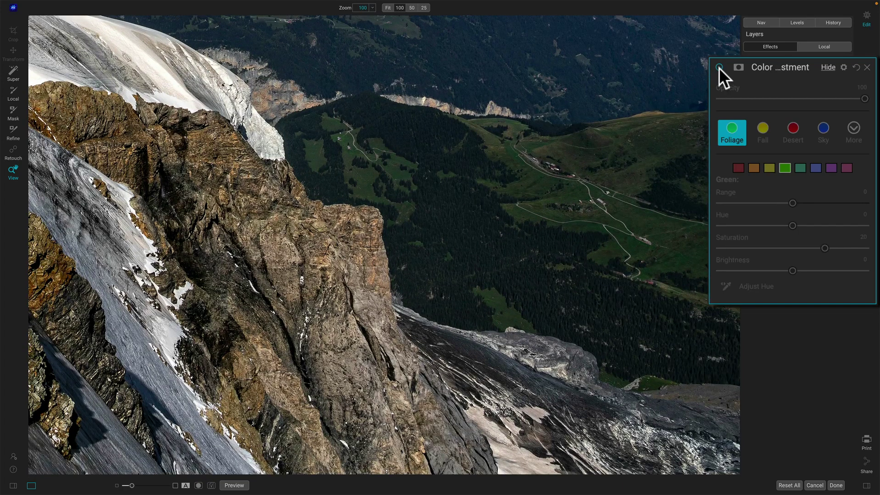
pyautogui.click(718, 67)
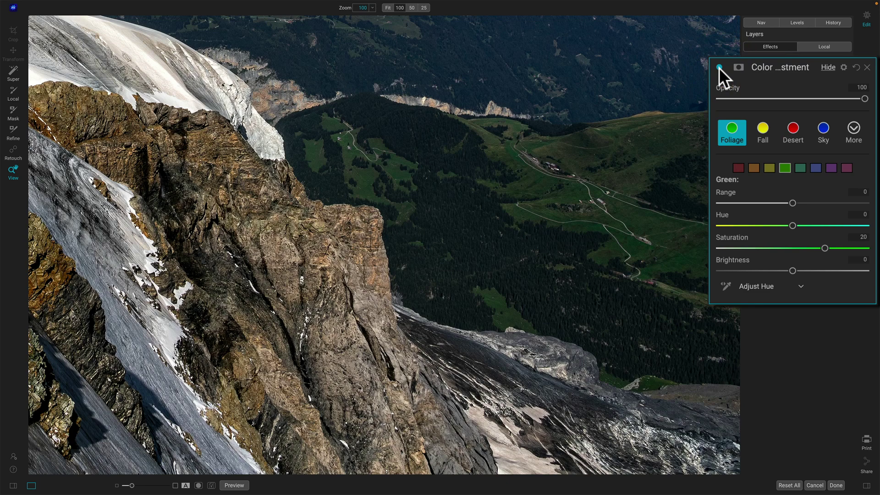
pyautogui.click(631, 178)
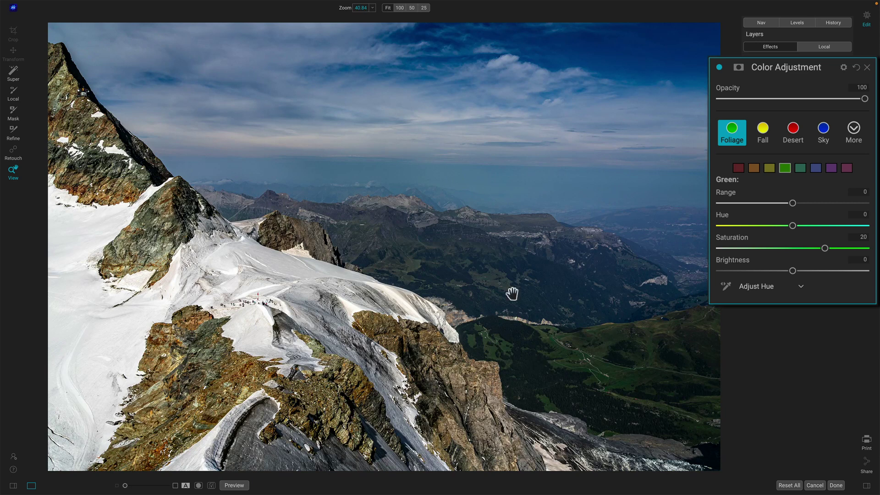
pyautogui.click(719, 67)
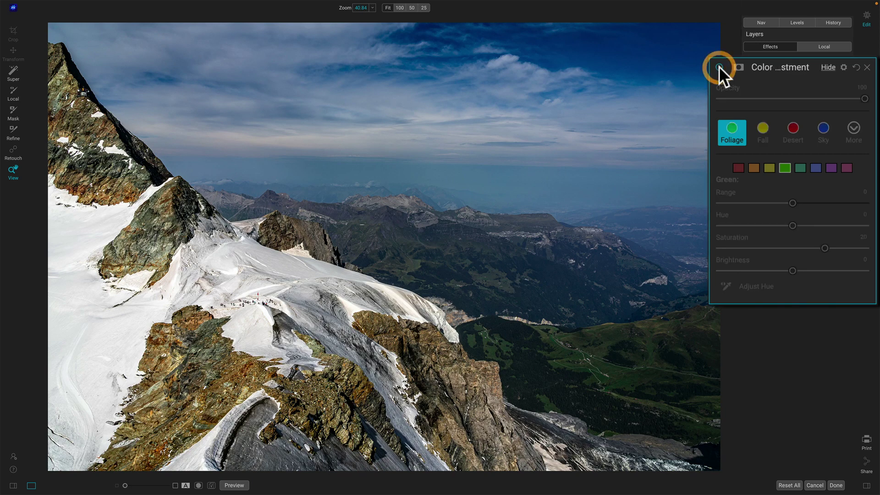
pyautogui.click(718, 67)
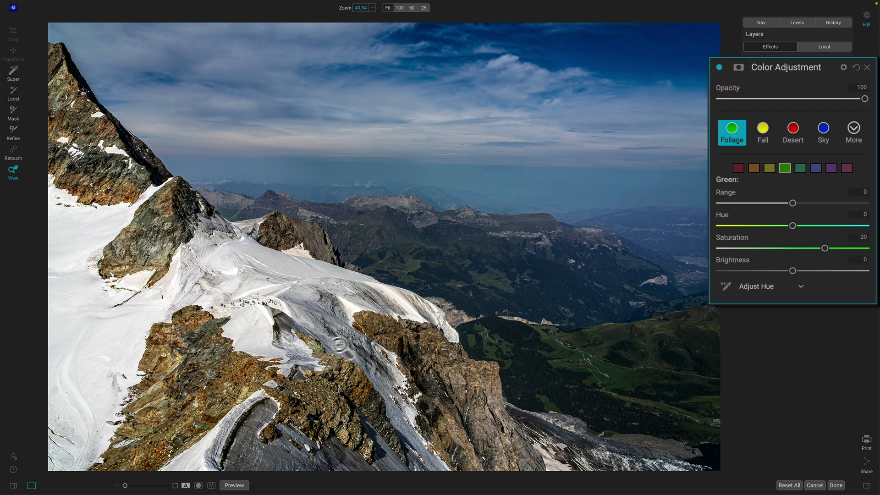
pyautogui.click(322, 350)
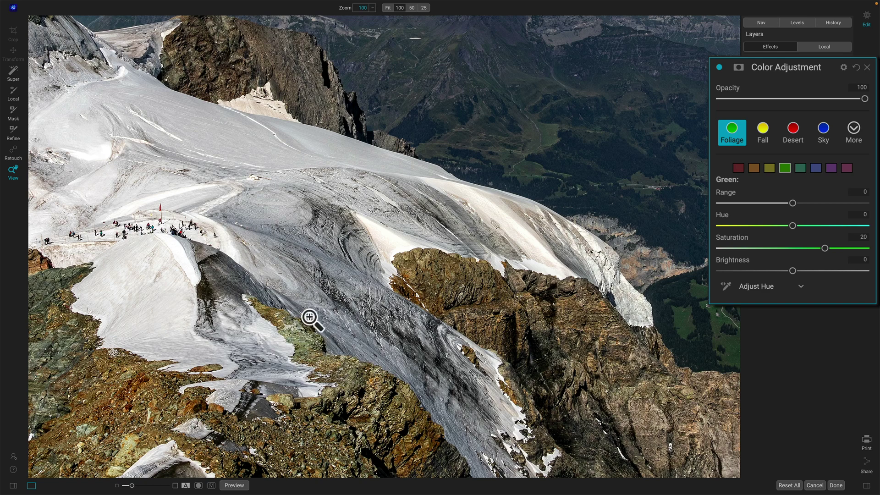
pyautogui.click(313, 321)
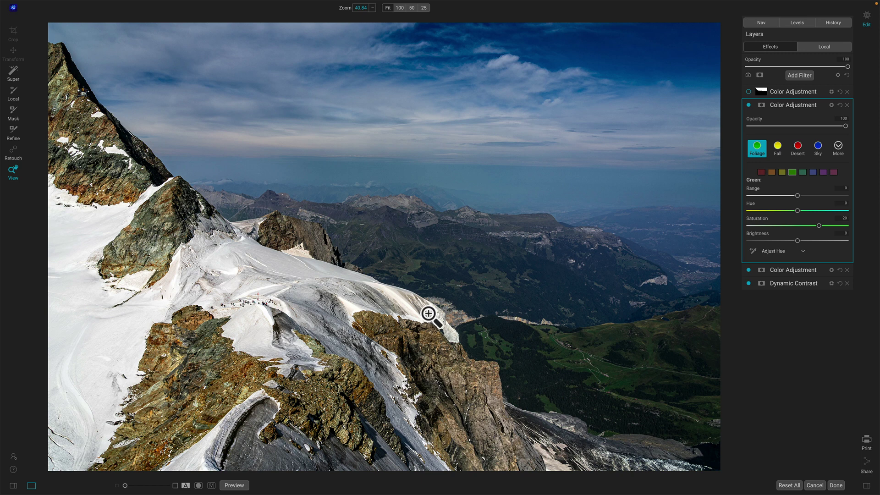
# Step: Enable the top Sky-preset Color Adjustment filter, deepening blues at 69% opacity
pyautogui.click(821, 106)
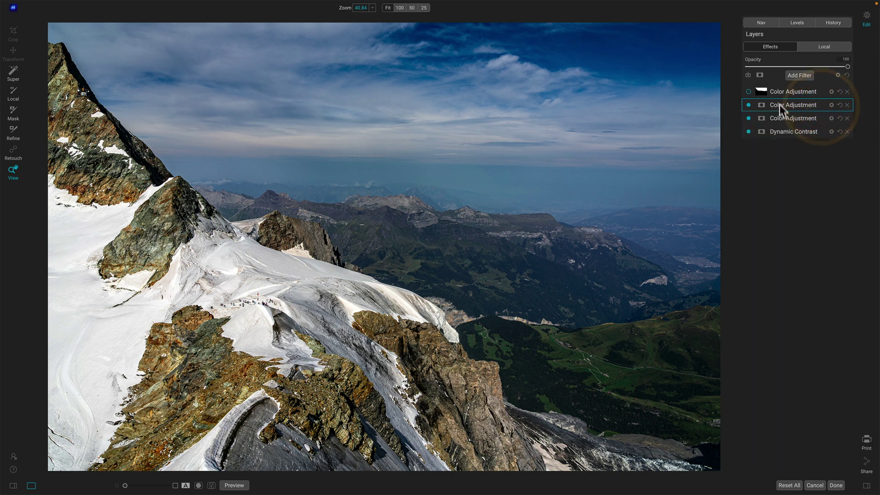
pyautogui.click(822, 92)
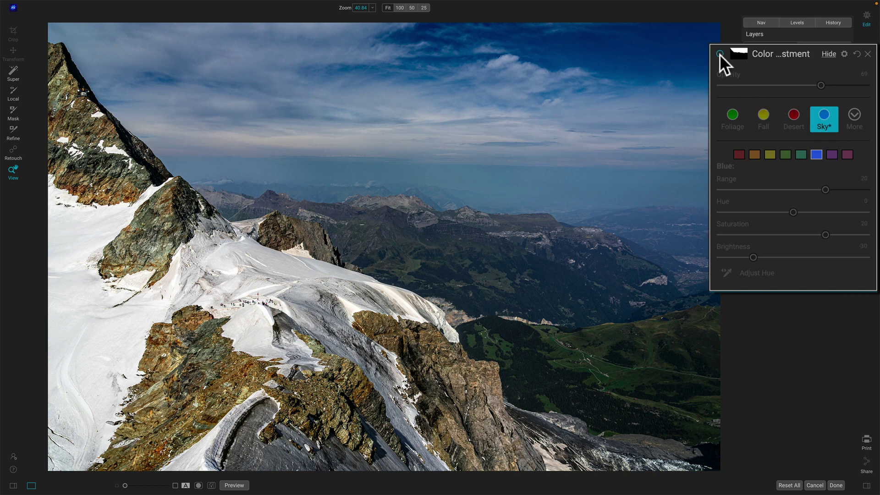
pyautogui.click(719, 54)
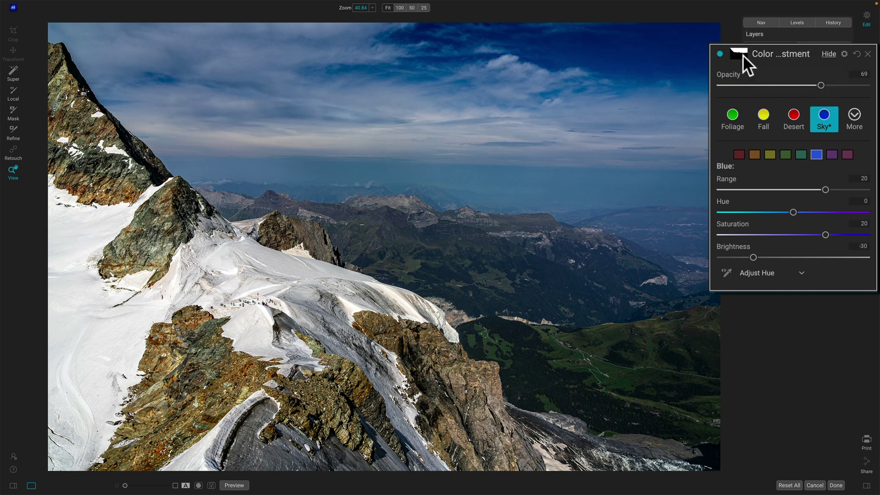
# Step: Check the top filter's AI mask is set to Sky at 100 density, leaving it unchanged
pyautogui.click(739, 54)
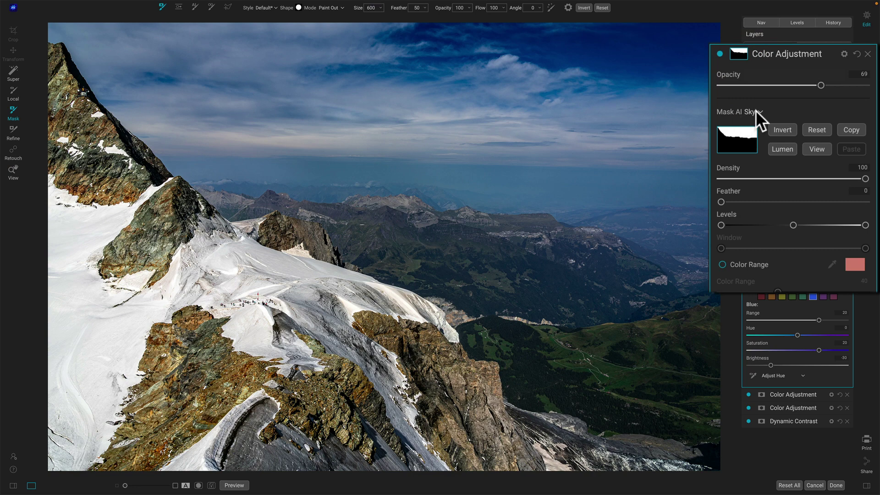
pyautogui.click(755, 110)
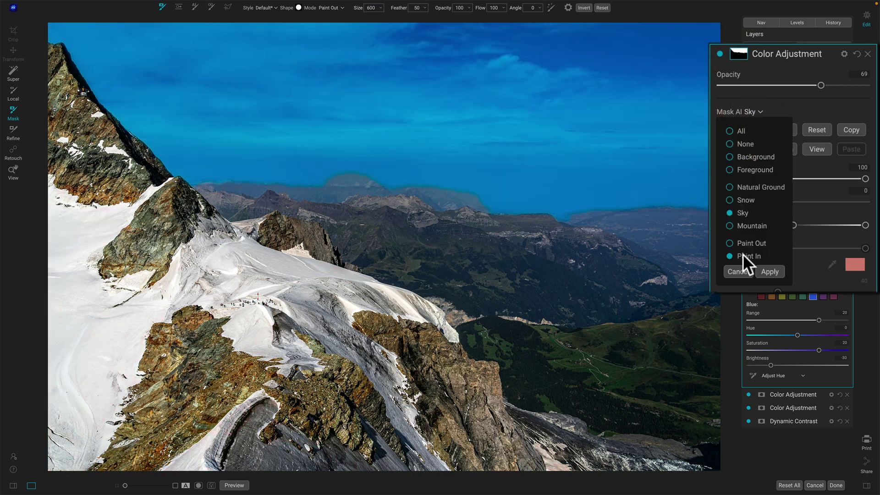
pyautogui.click(742, 270)
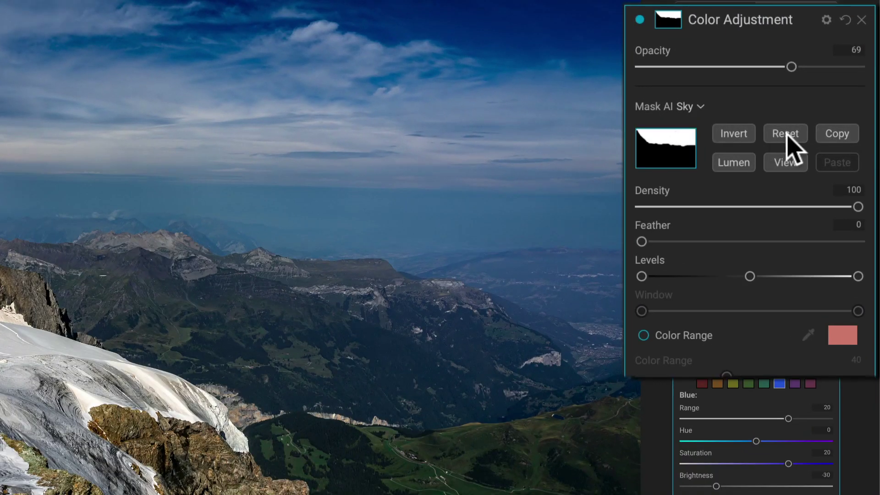
pyautogui.click(786, 133)
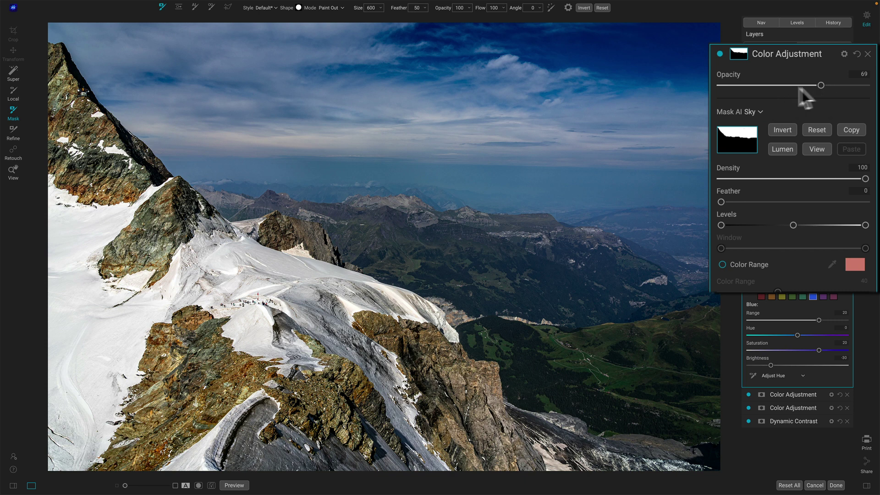
# Step: Close the floating panel, then switch all three Color Adjustment filters off and back on to compare
pyautogui.click(830, 54)
pyautogui.click(748, 92)
pyautogui.click(748, 105)
pyautogui.click(748, 118)
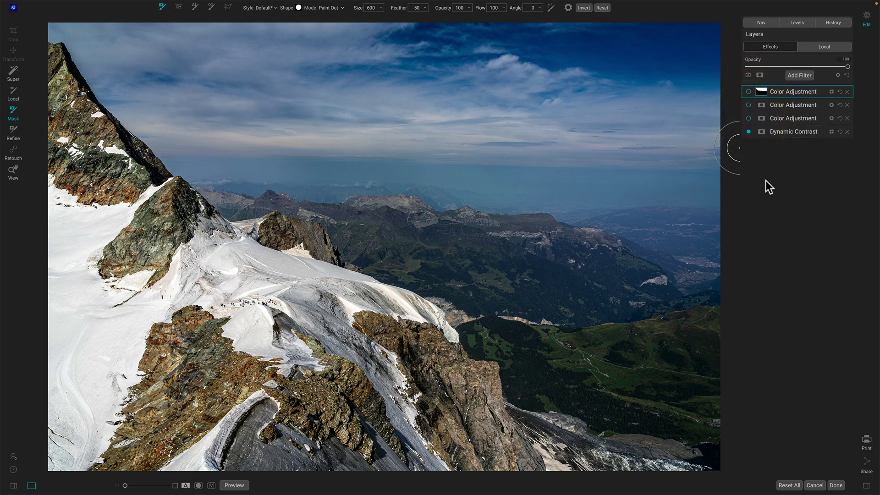
pyautogui.click(748, 118)
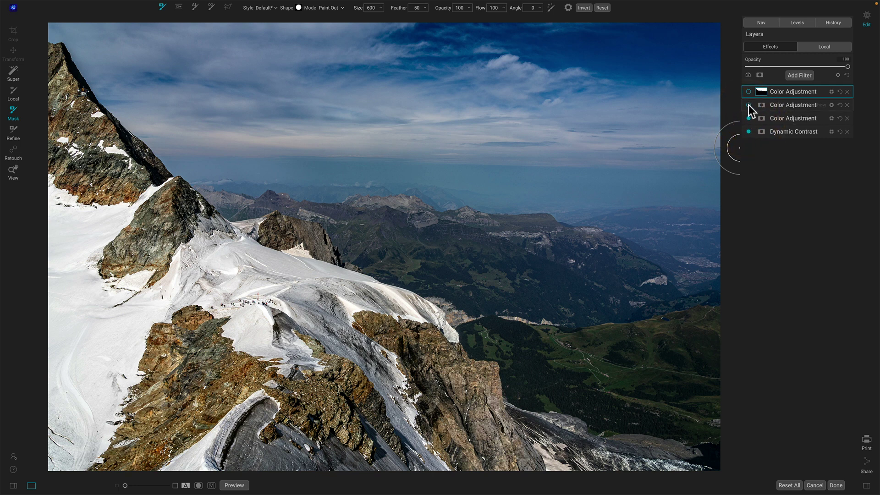
pyautogui.click(749, 105)
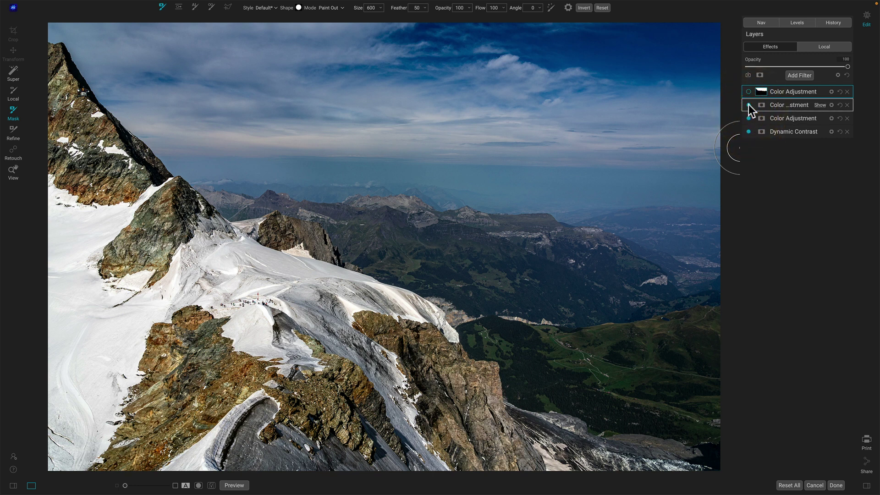
pyautogui.click(748, 92)
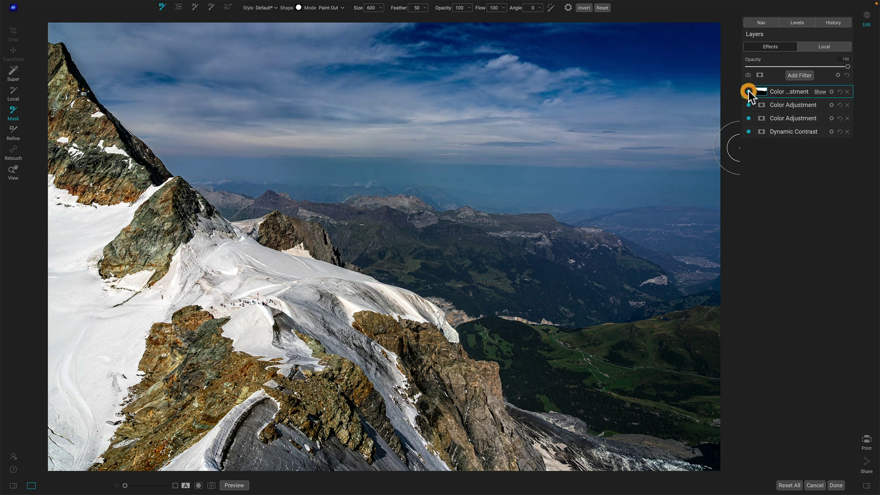